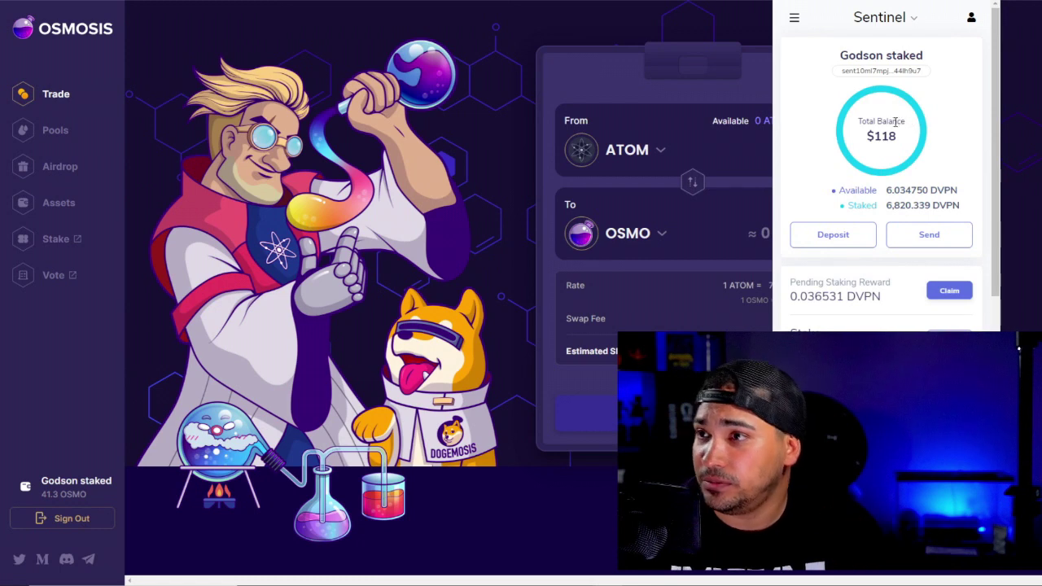
Switch Keplr to the Osmosis network and claim the pending staking reward, leaving 44.19526 OSMO
triple_click(910, 192)
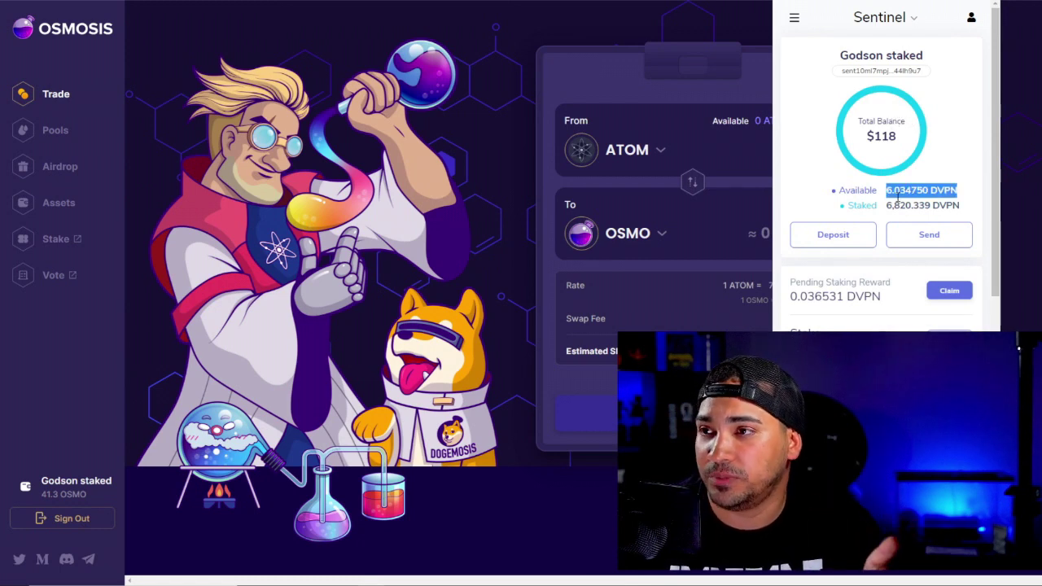
left_click(885, 18)
left_click(894, 72)
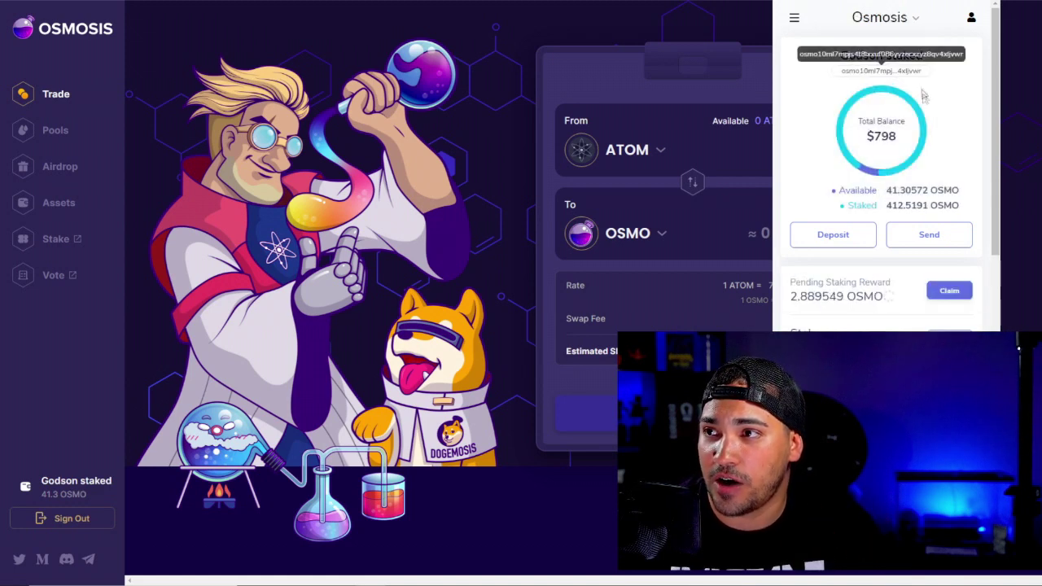
left_click(945, 290)
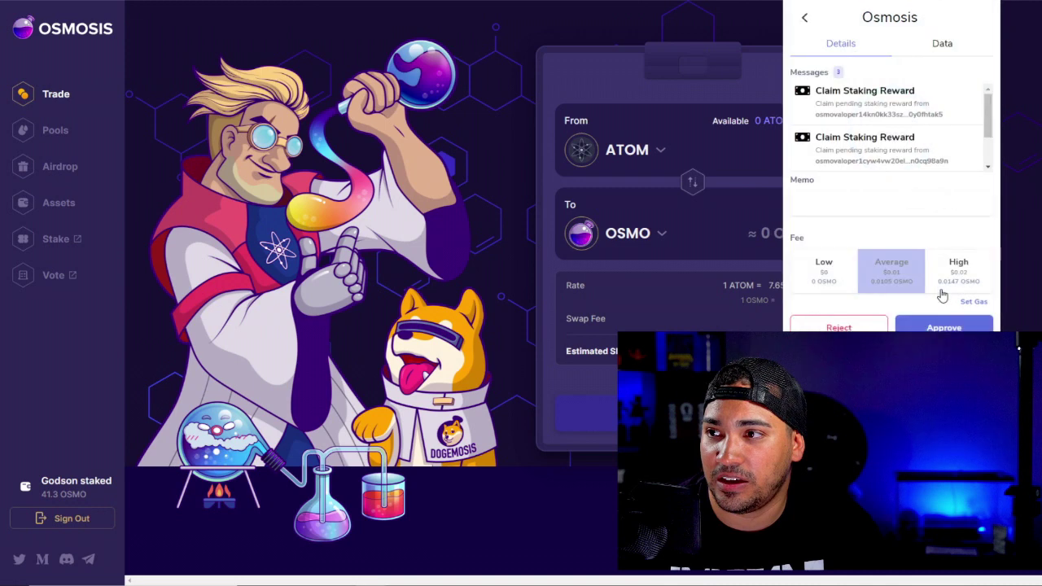
left_click(940, 326)
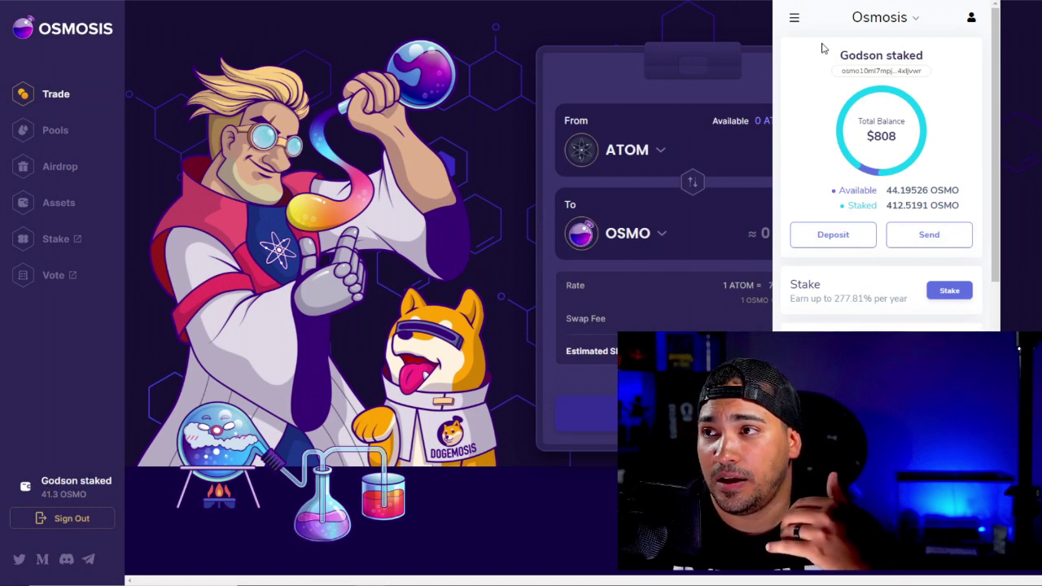
Look over Keplr's network list and the Send form at Low fee, then close the wallet popup
left_click(917, 19)
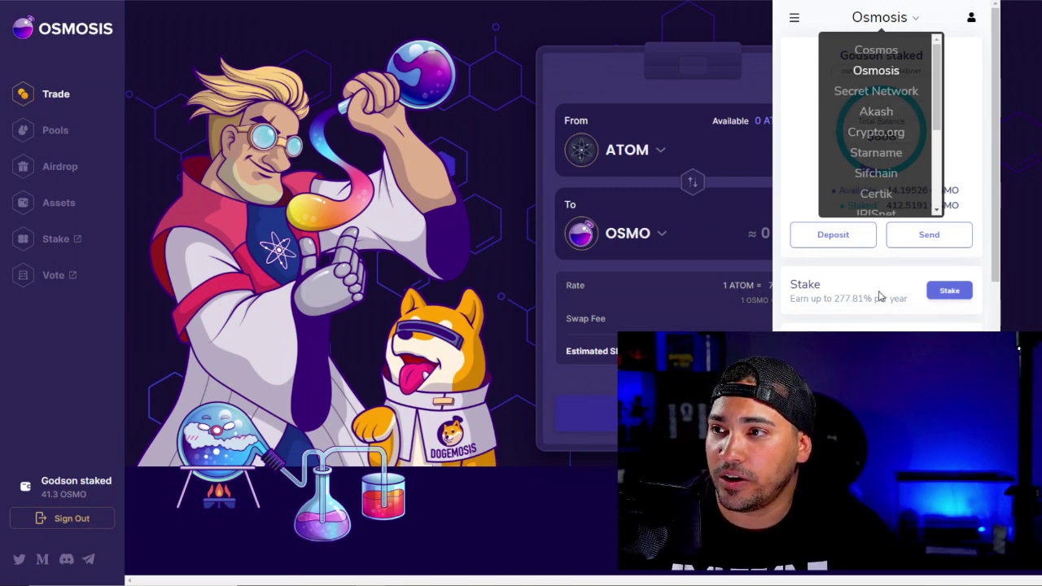
left_click(841, 255)
left_click(929, 239)
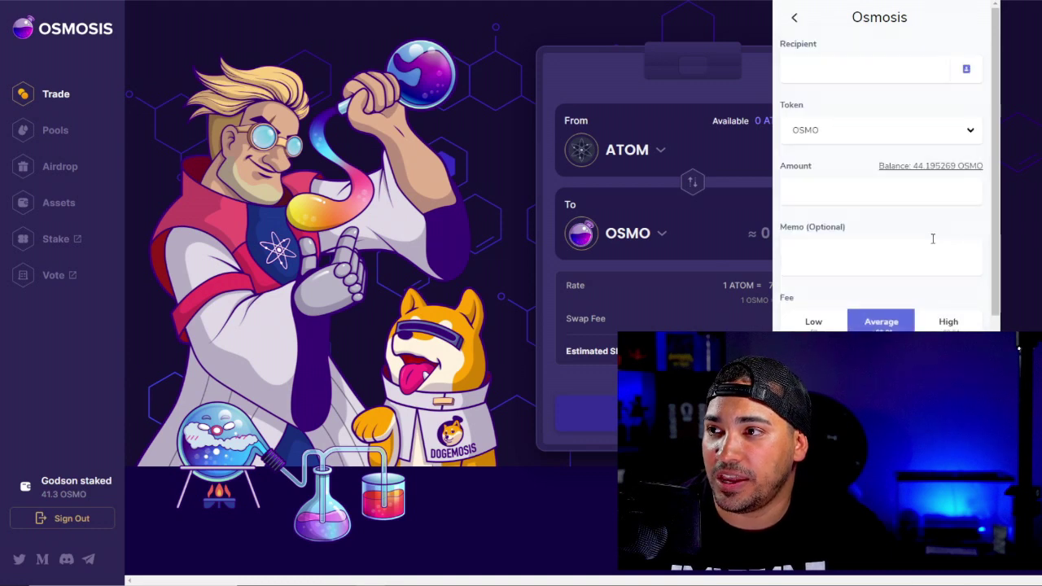
left_click(814, 321)
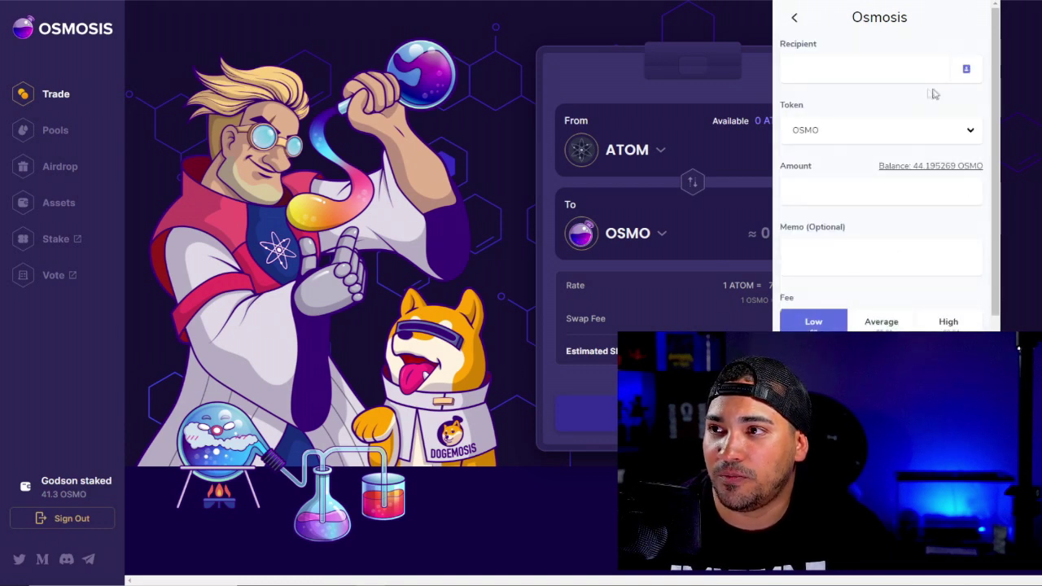
left_click(472, 332)
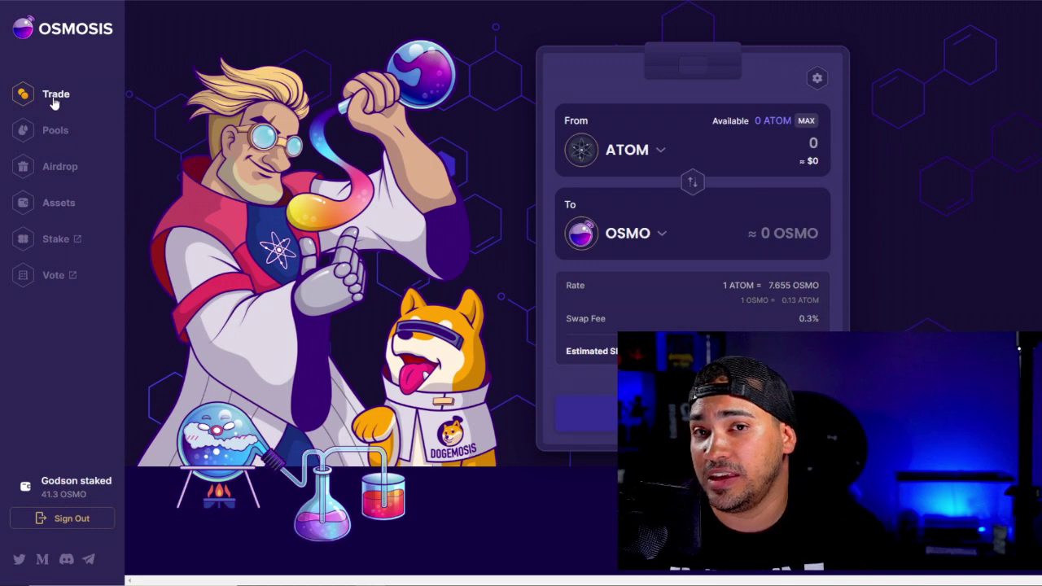
From the Assets page, deposit Sentinel DVPN over IBC and approve it in Keplr at Low fee
left_click(59, 205)
scroll(500, 282, "down", 3)
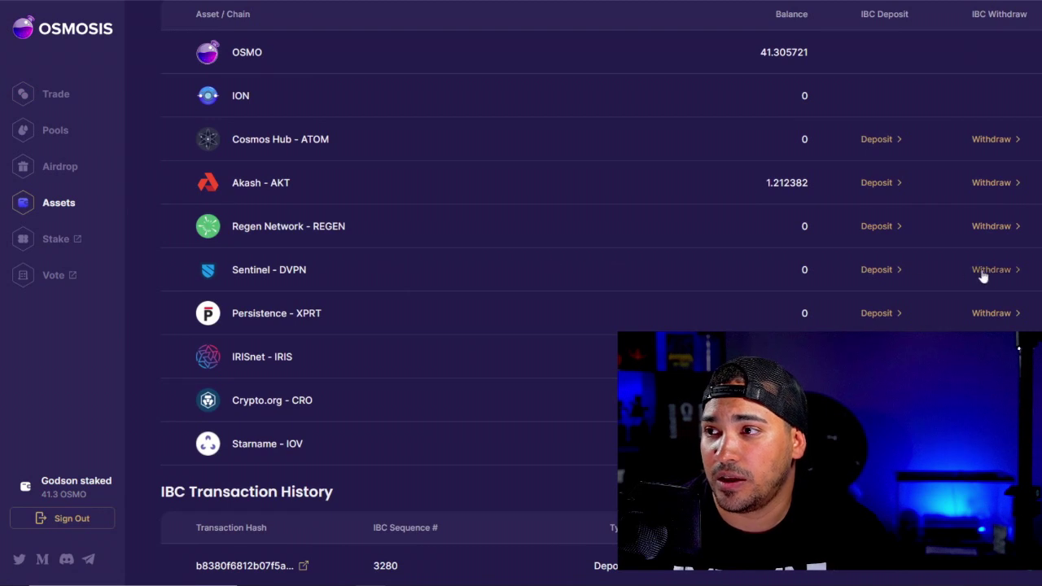
left_click(877, 271)
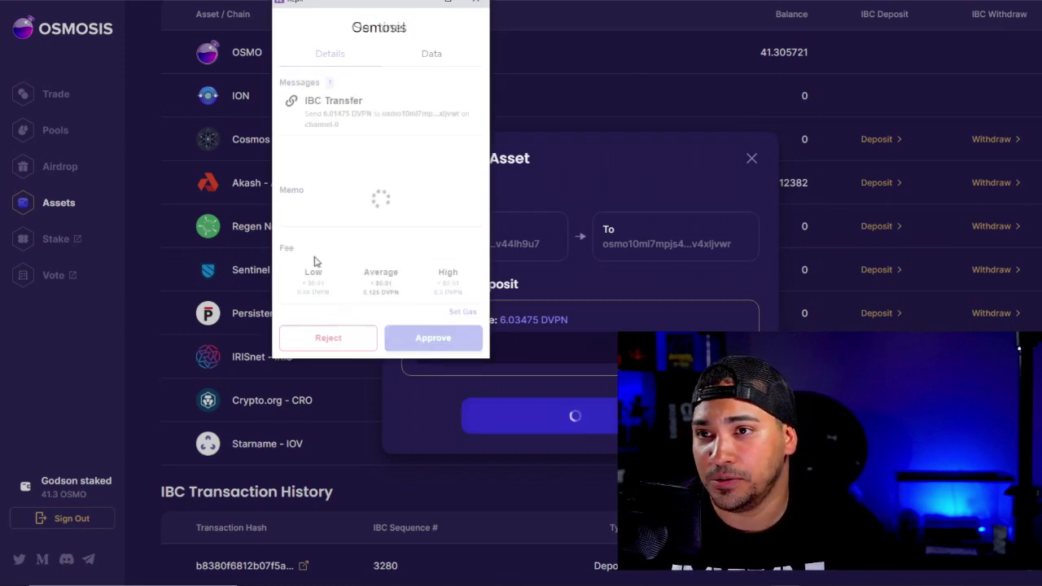
left_click(310, 285)
left_click(434, 340)
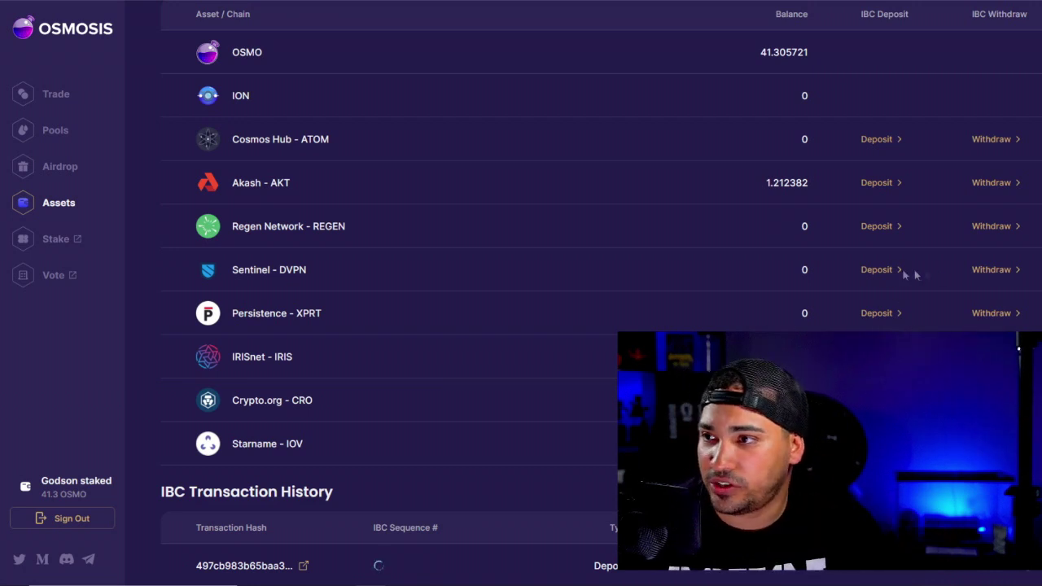
Deposit another Sentinel DVPN amount, correcting its last digit to 8, and approve at Low fee
left_click(873, 270)
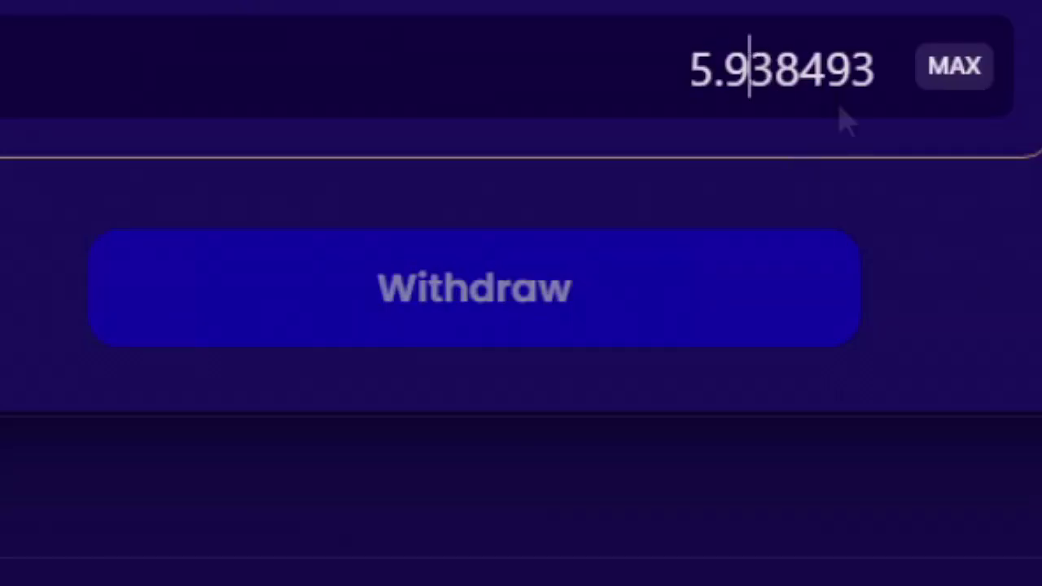
key("BackSpace")
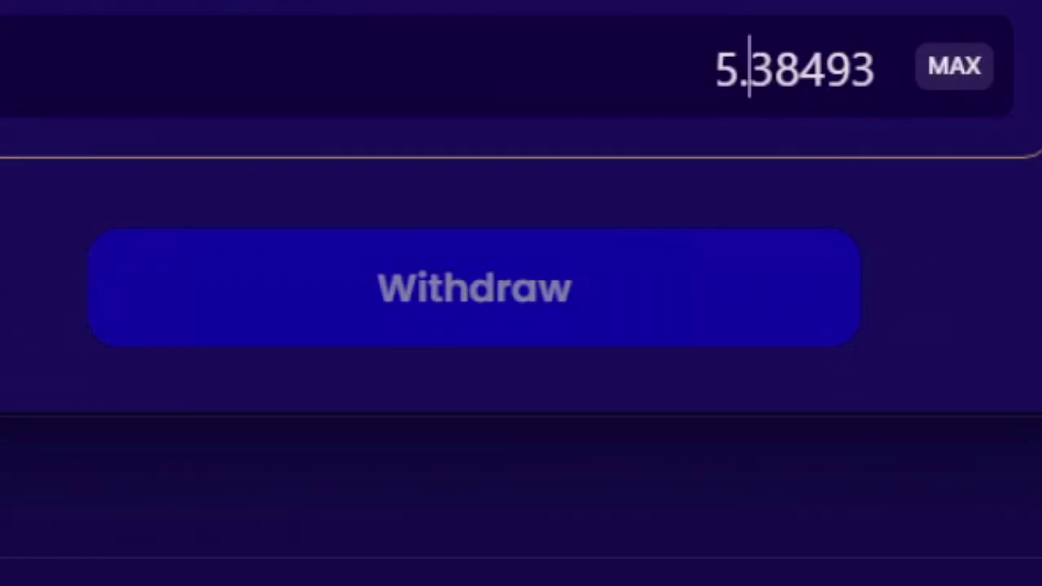
type("8")
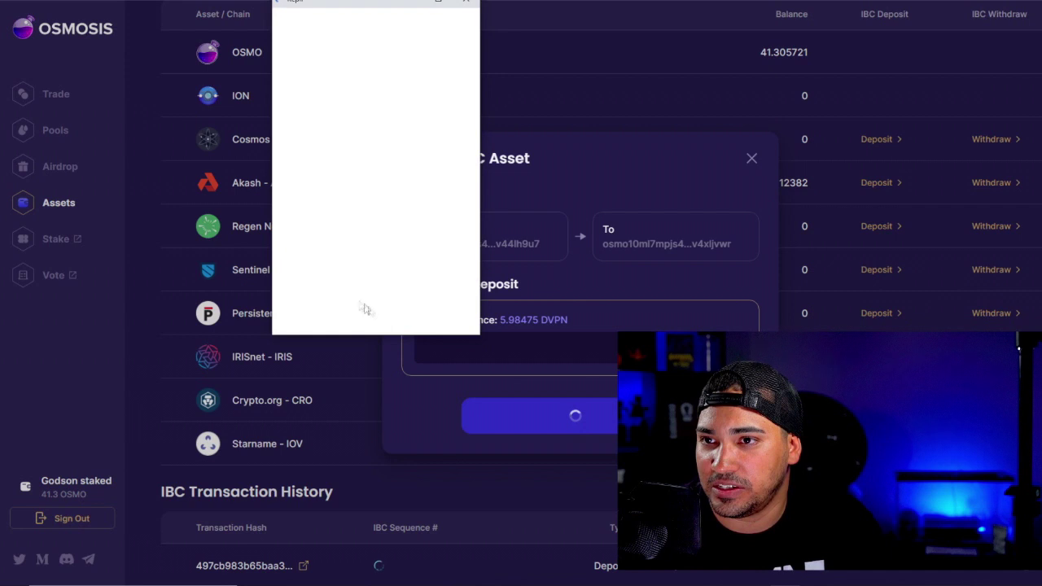
left_click(312, 293)
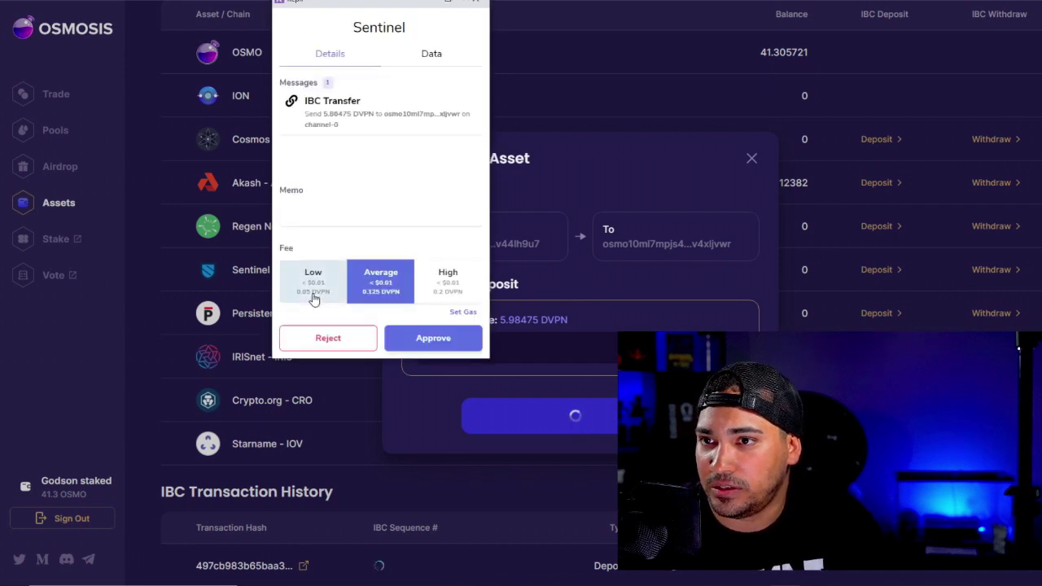
left_click(425, 336)
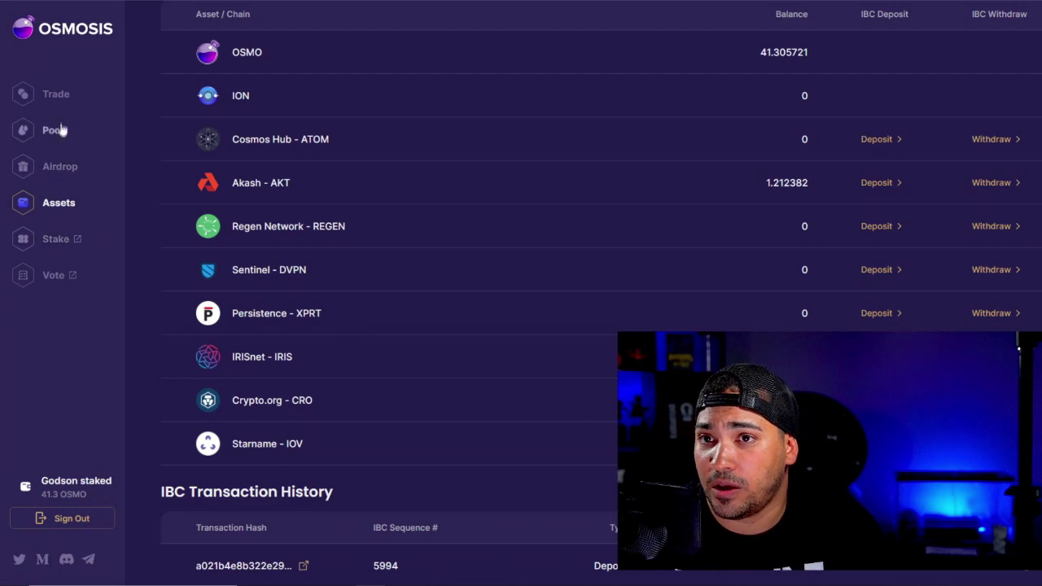
left_click(58, 98)
Verify the 5.86475 DVPN is swappable by choosing DVPN as the From token on Trade
left_click(692, 182)
left_click(692, 182)
left_click(661, 152)
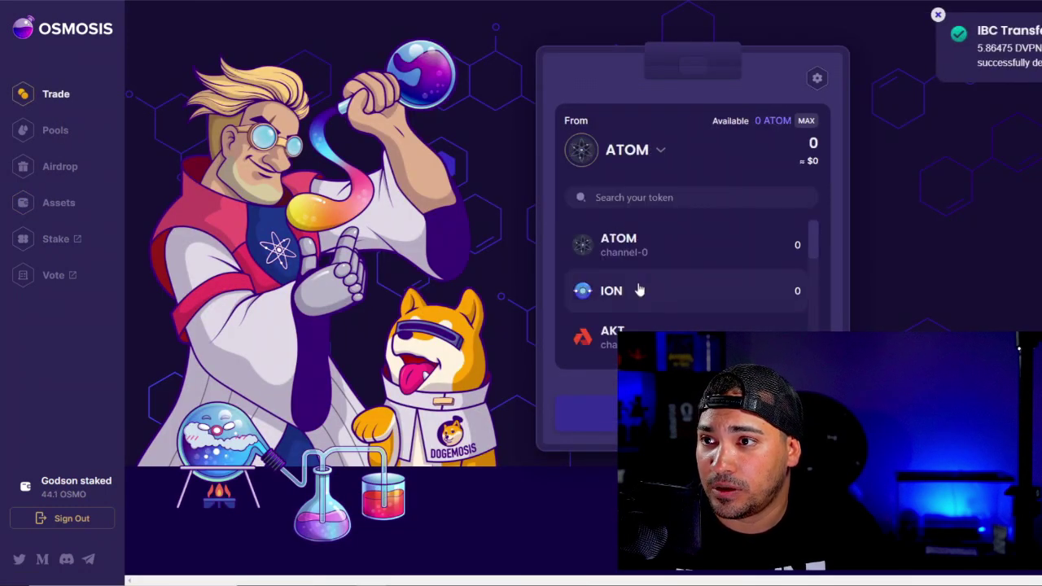
scroll(635, 294, "down", 5)
scroll(634, 318, "up", 4)
left_click(634, 320)
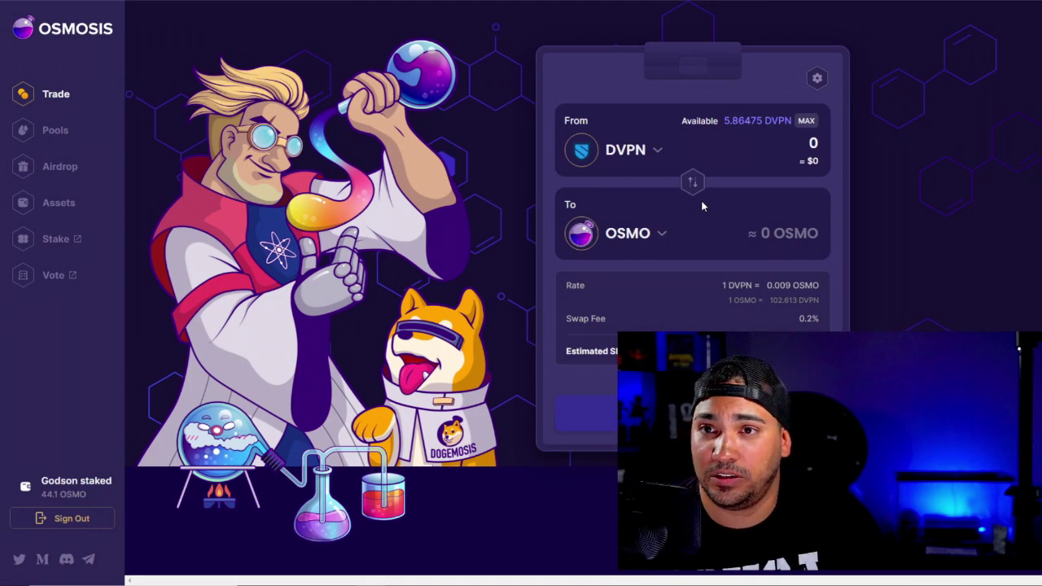
left_click(61, 206)
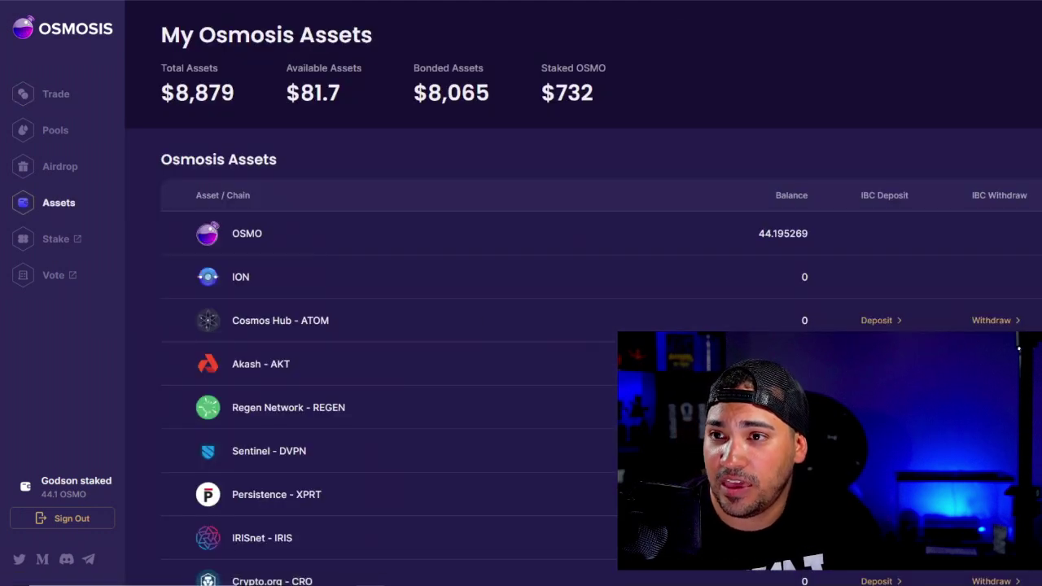
scroll(278, 442, "down", 2)
scroll(310, 427, "down", 1)
scroll(414, 409, "up", 3)
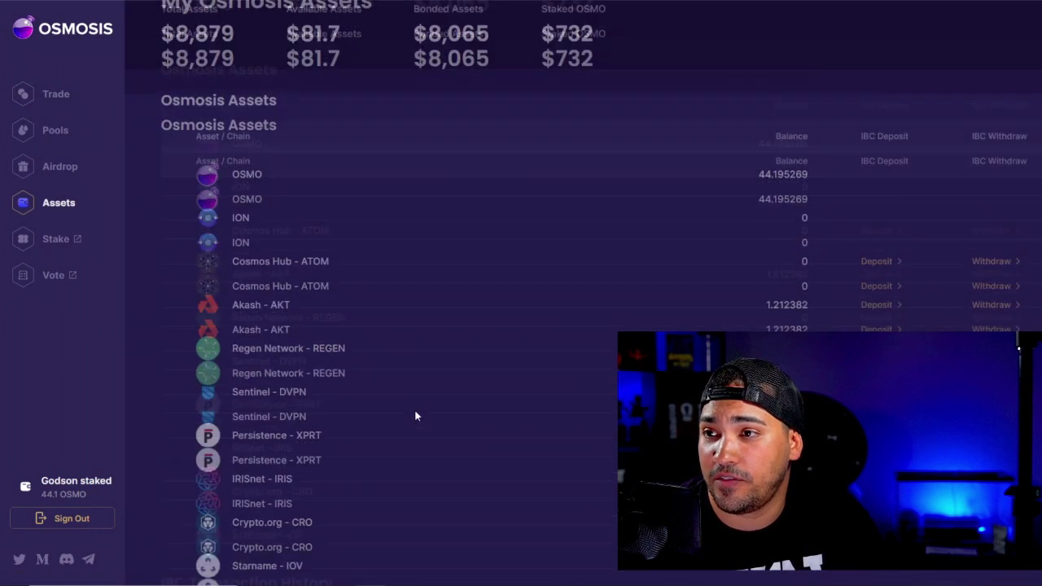
scroll(425, 407, "down", 4)
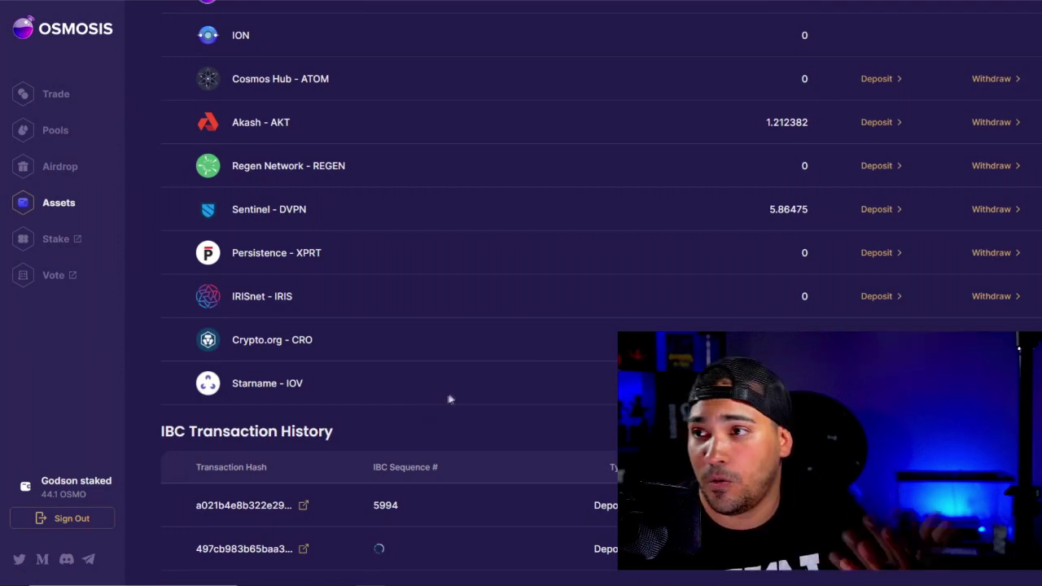
scroll(562, 334, "up", 3)
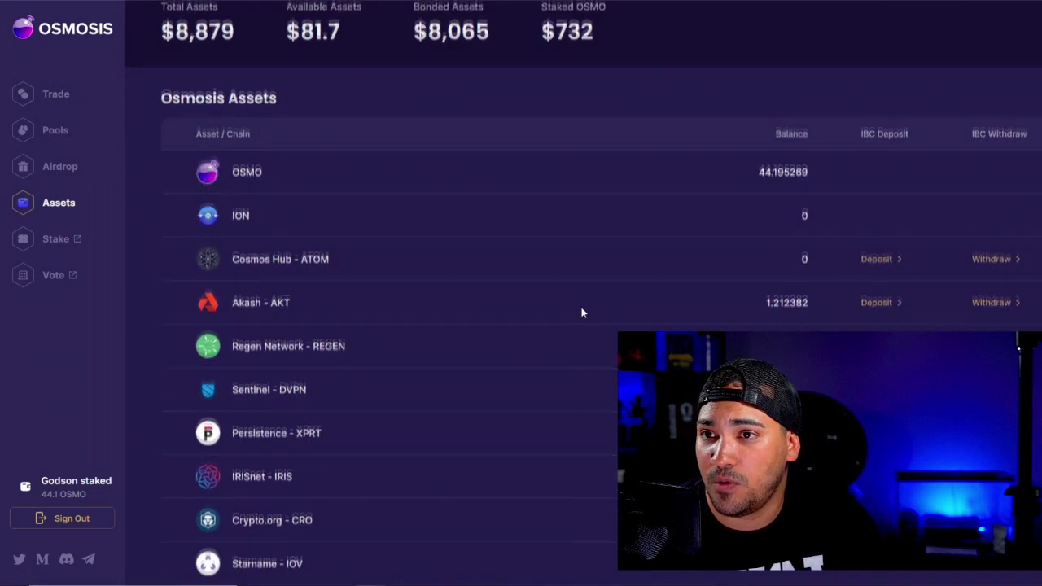
scroll(581, 309, "down", 1)
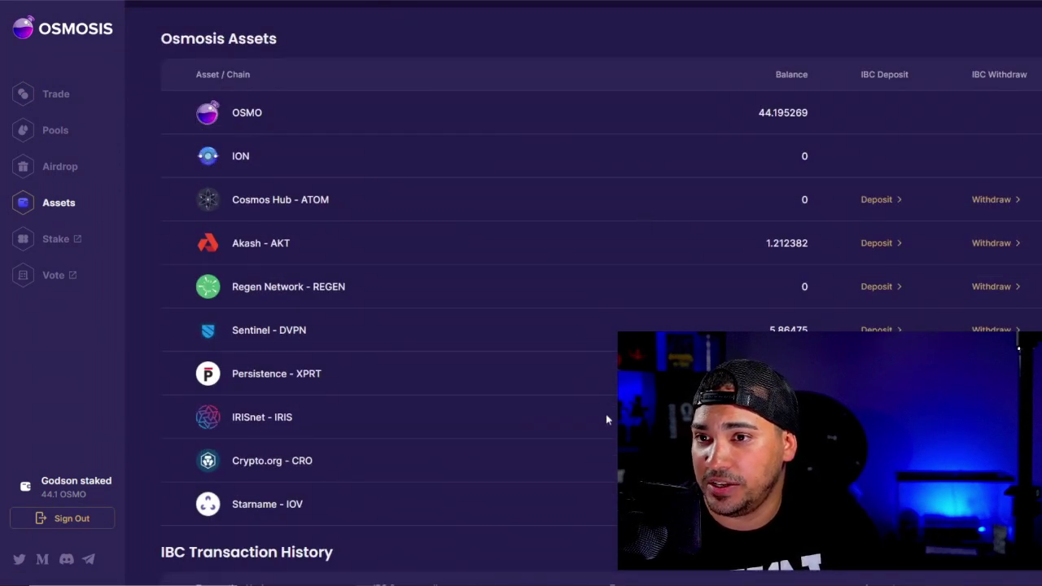
left_click(993, 200)
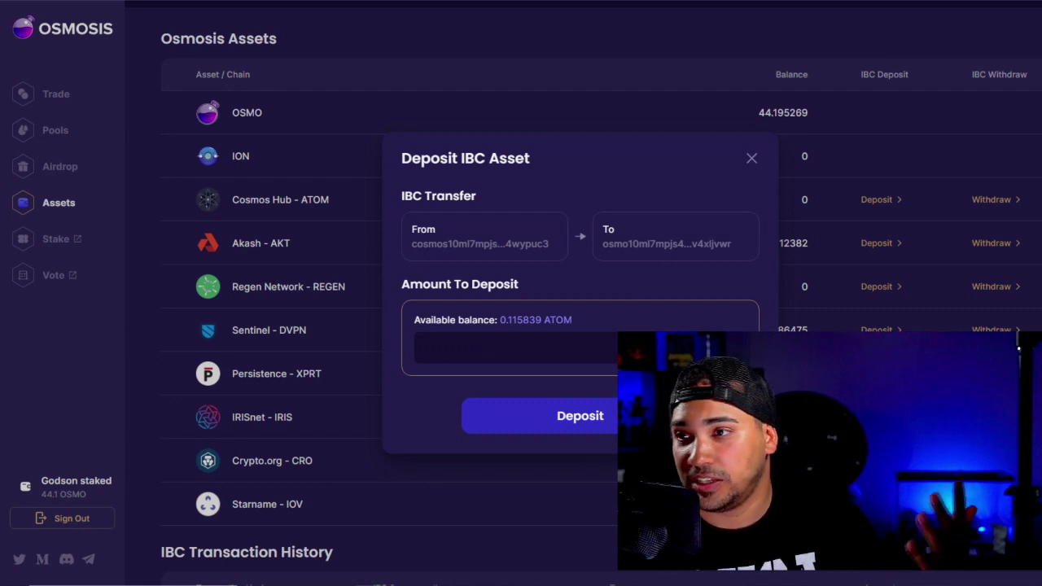
left_click(751, 160)
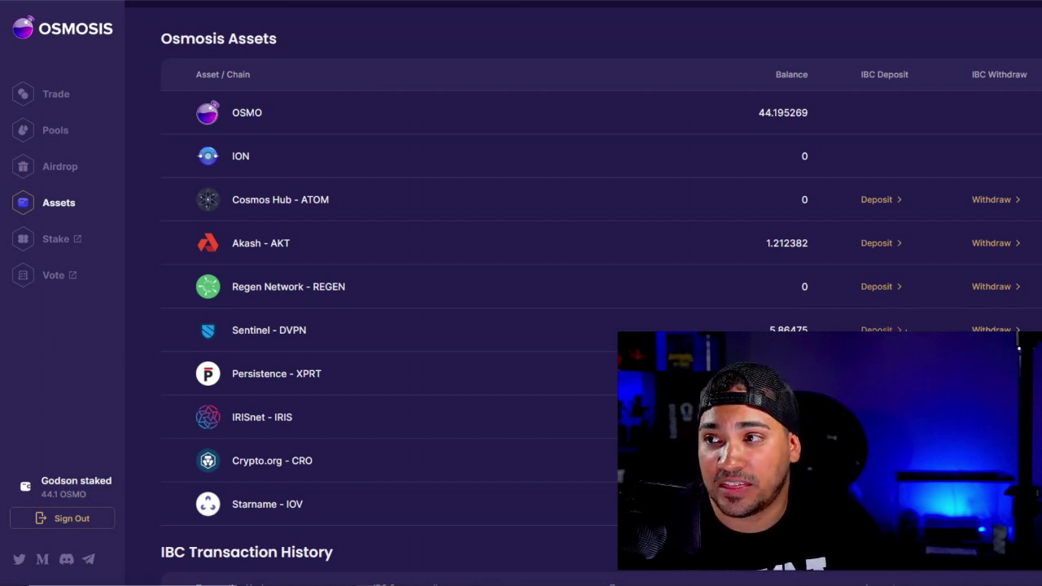
left_click(1015, 331)
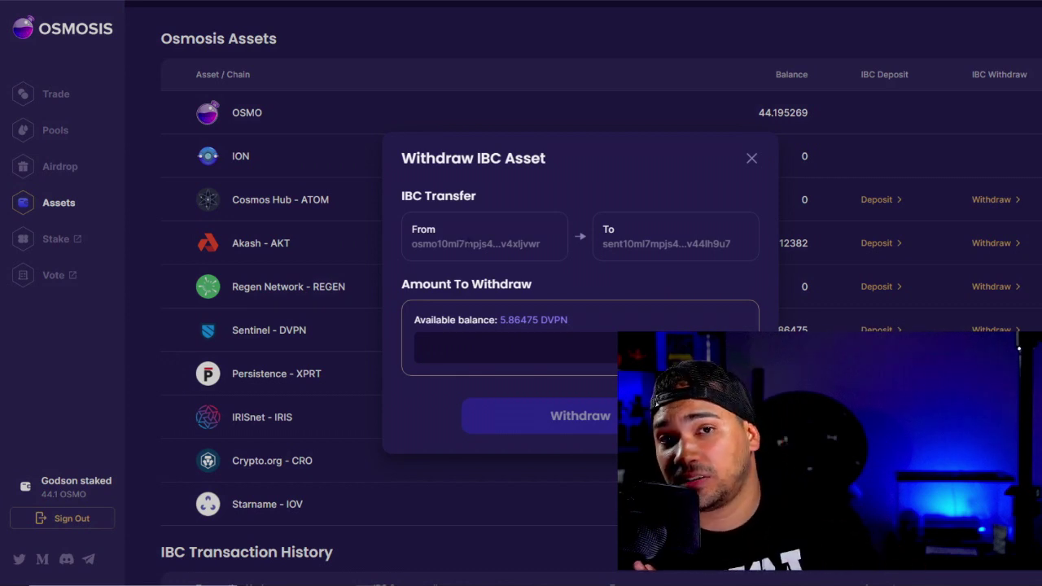
Submit the 5.86475 DVPN withdrawal to Sentinel and approve it in Keplr at Low fee
left_click(605, 420)
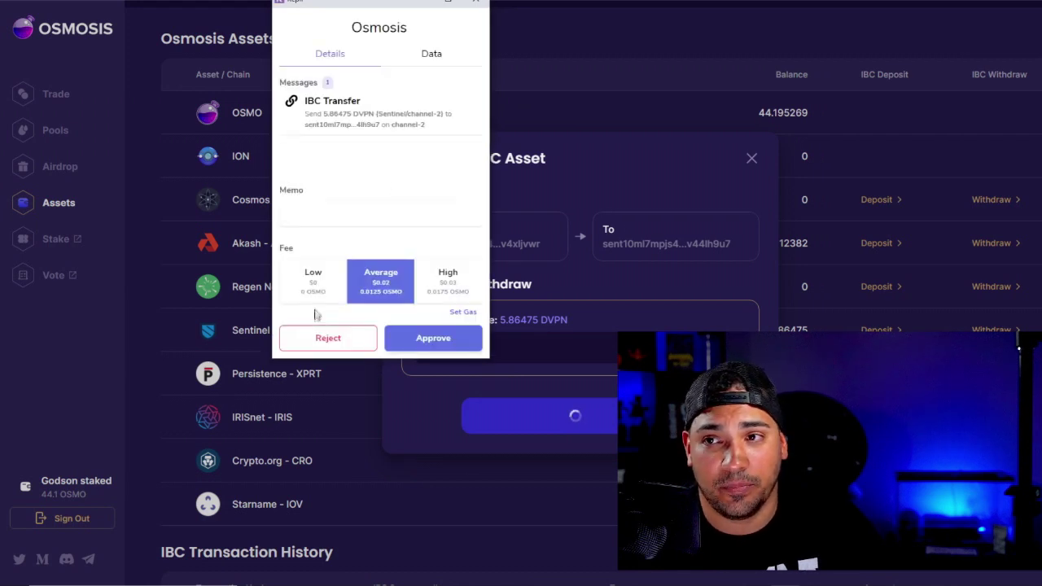
left_click(313, 295)
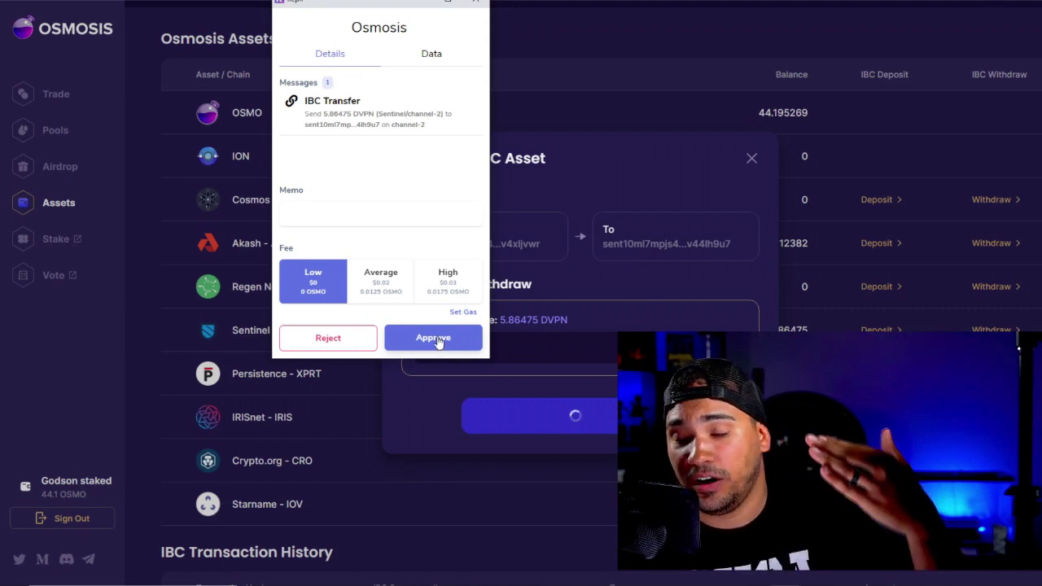
left_click(438, 340)
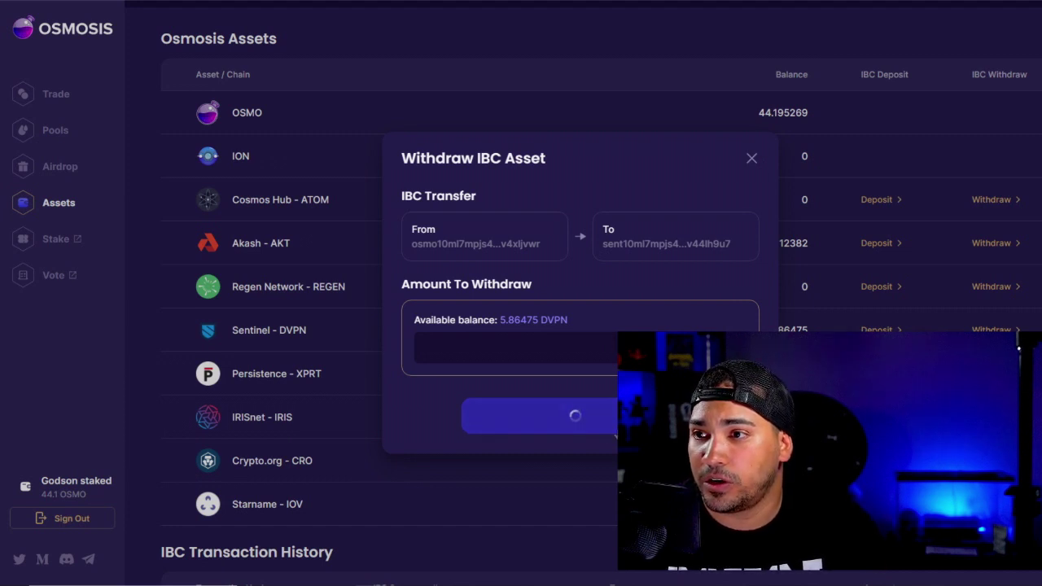
Close the stalled withdrawal form, reopen it, and bring up Keplr's 500000 gas limit setting
left_click(752, 158)
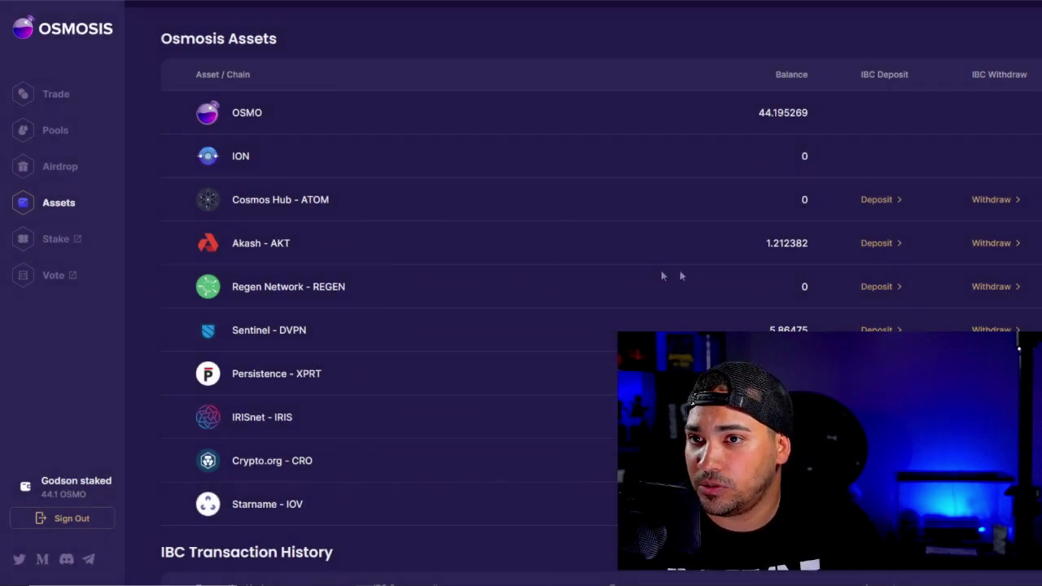
left_click(981, 328)
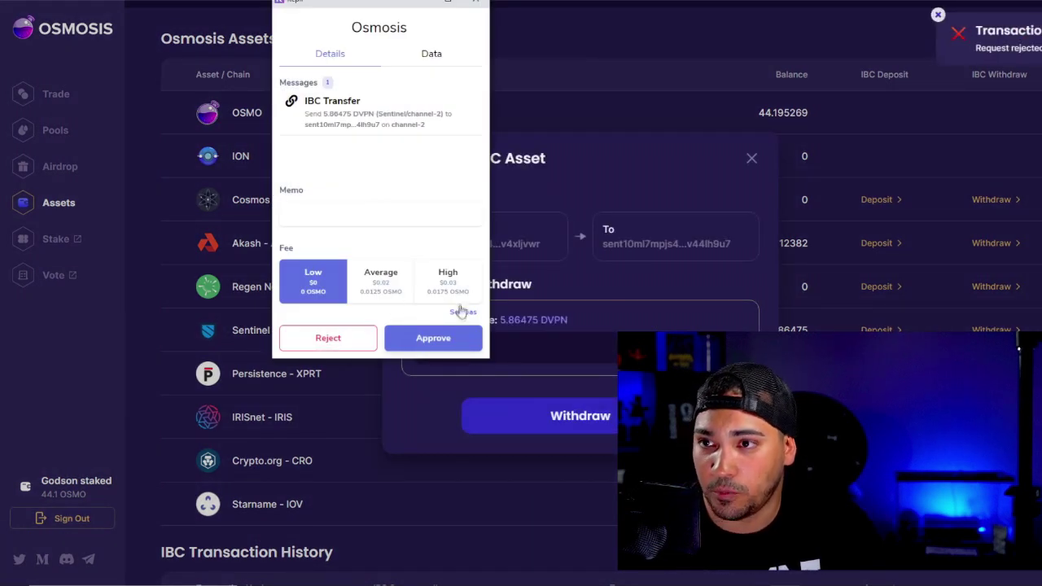
left_click(460, 312)
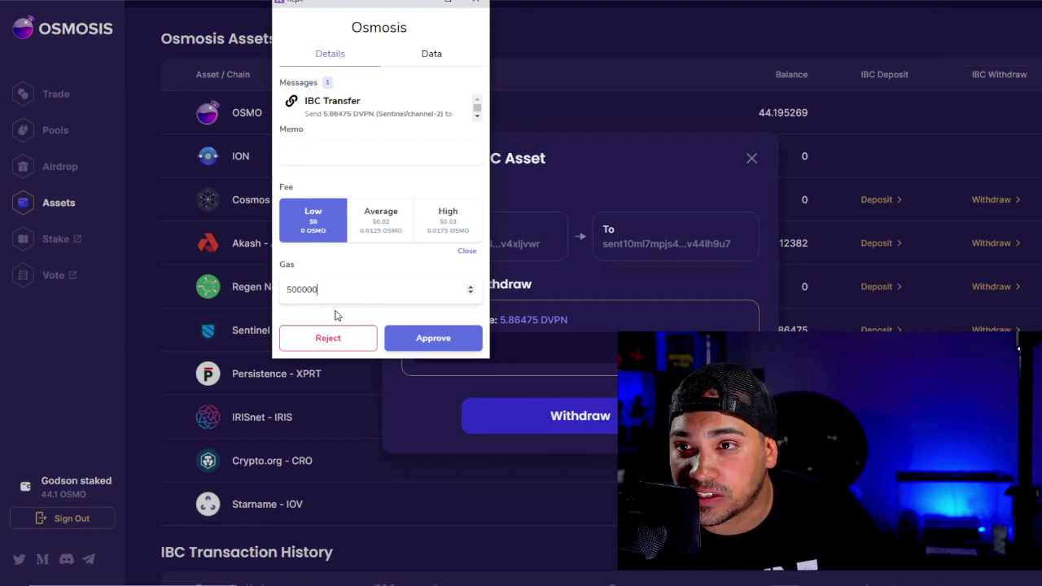
Raise the Keplr gas limit to 560000, reject that request, and resubmit the DVPN withdrawal
key("BackSpace")
key("BackSpace")
key("BackSpace")
key("BackSpace")
key("BackSpace")
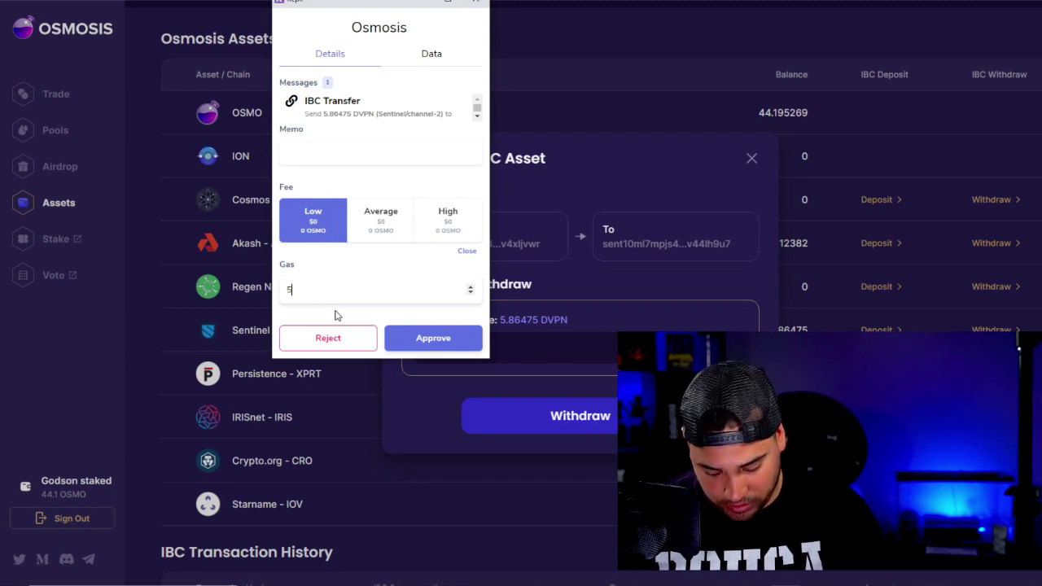
key("ctrl+z")
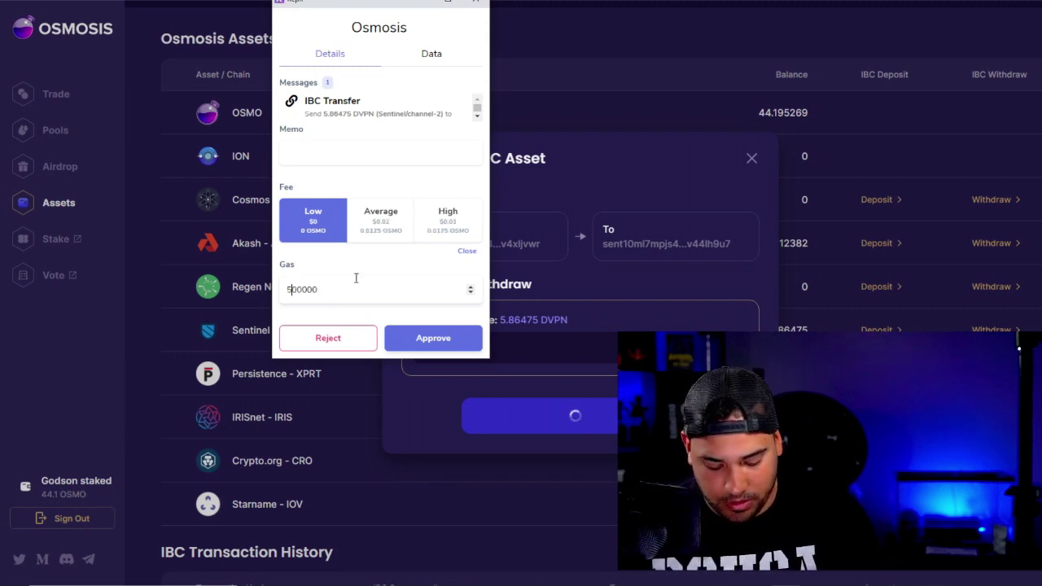
key("BackSpace")
type("6")
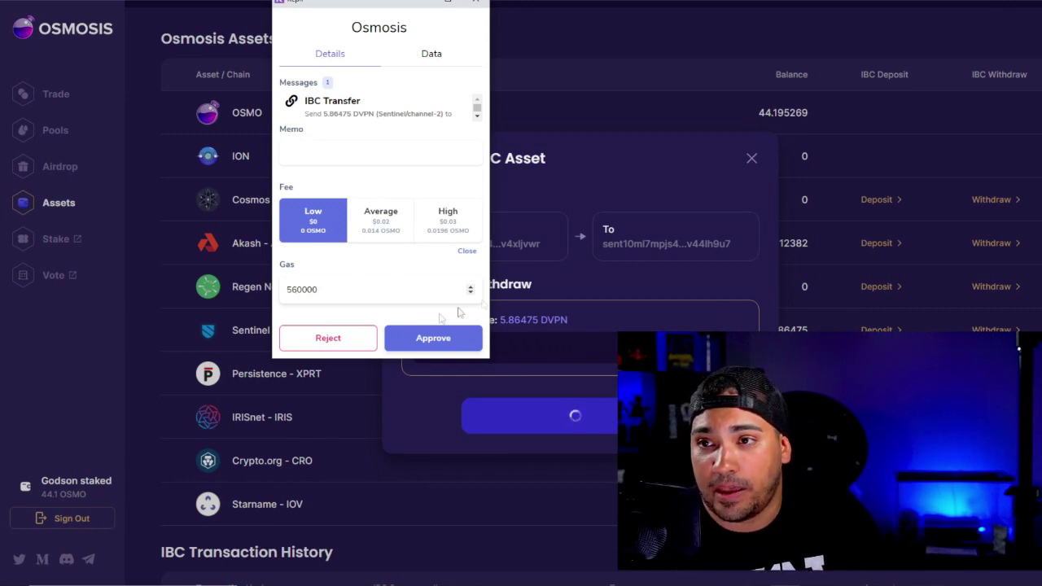
left_click(476, 3)
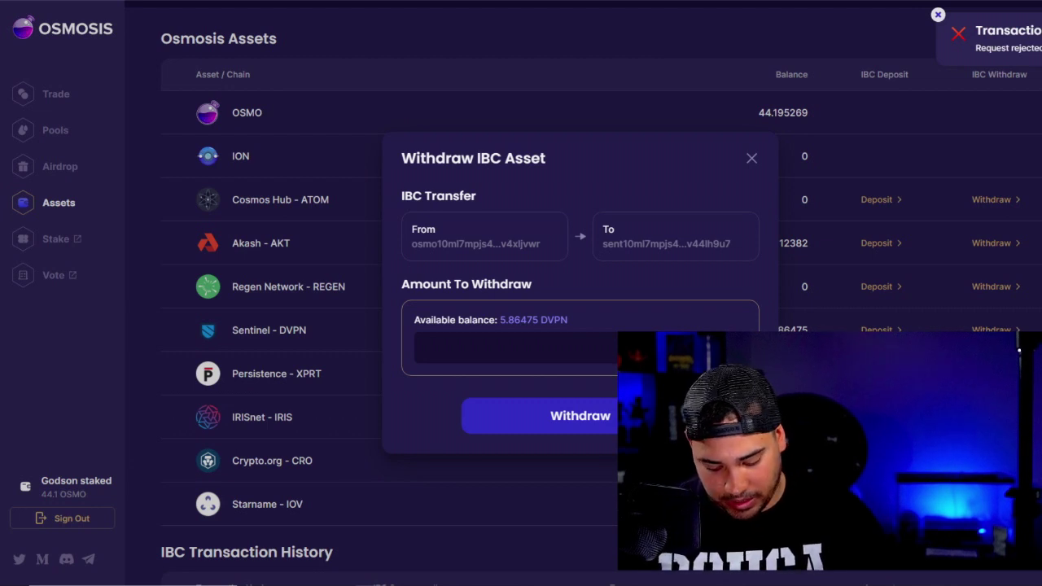
left_click(607, 416)
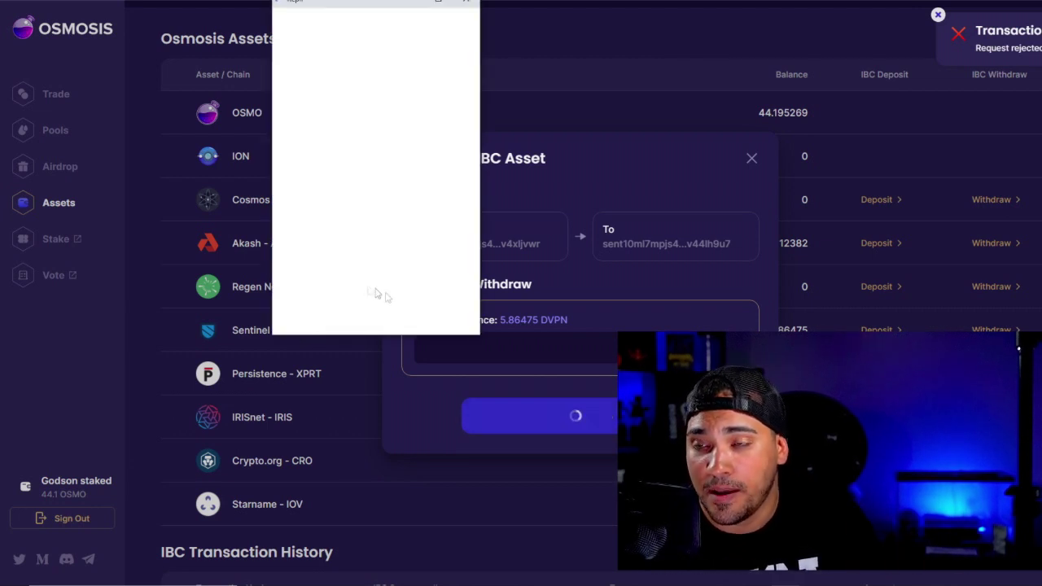
Approve the 5.76475 DVPN withdrawal to Sentinel at Low fee, then check the wallet's OSMO balances
left_click(327, 292)
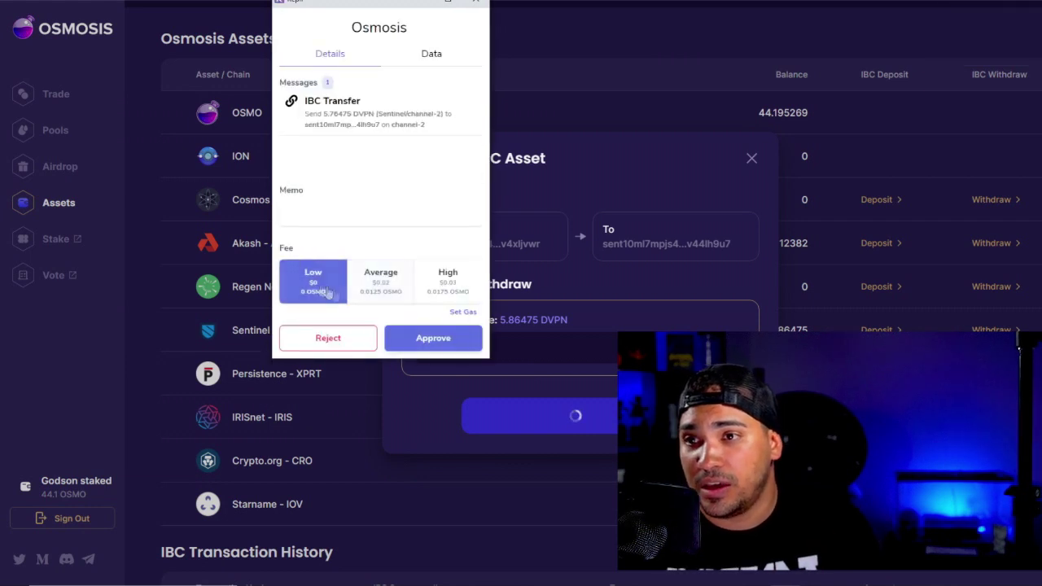
left_click(432, 337)
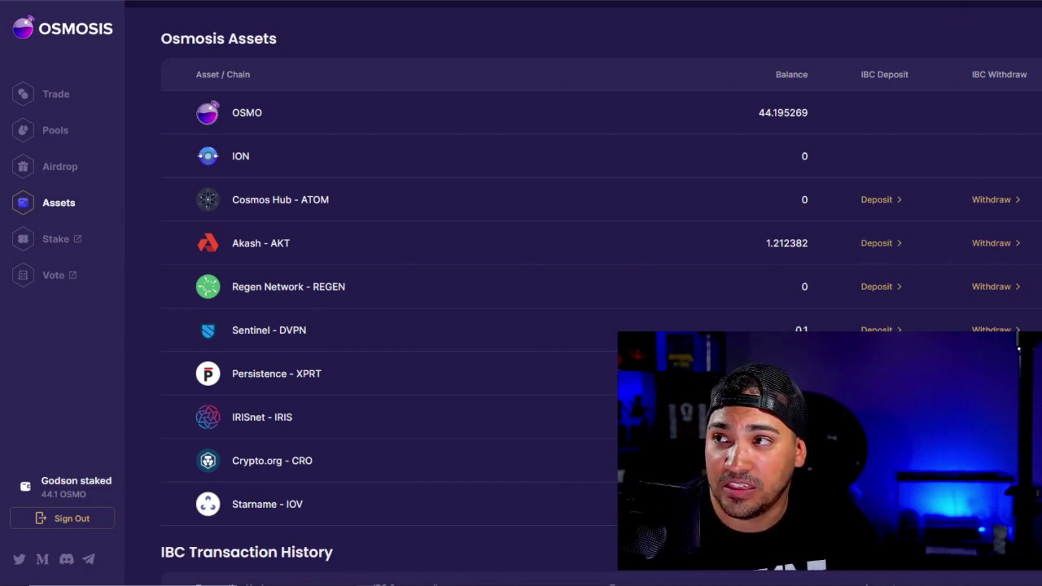
left_click(996, 1)
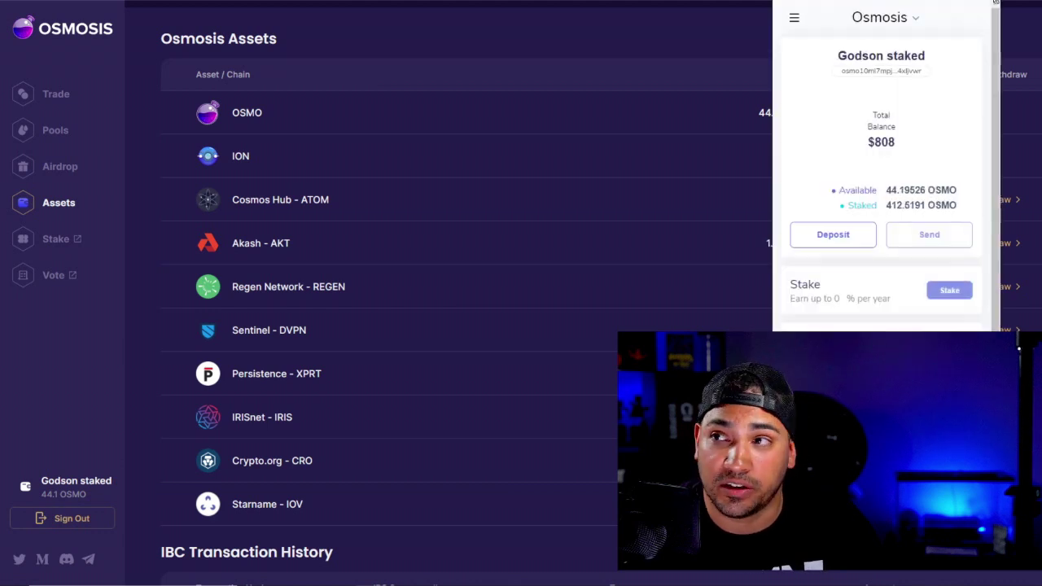